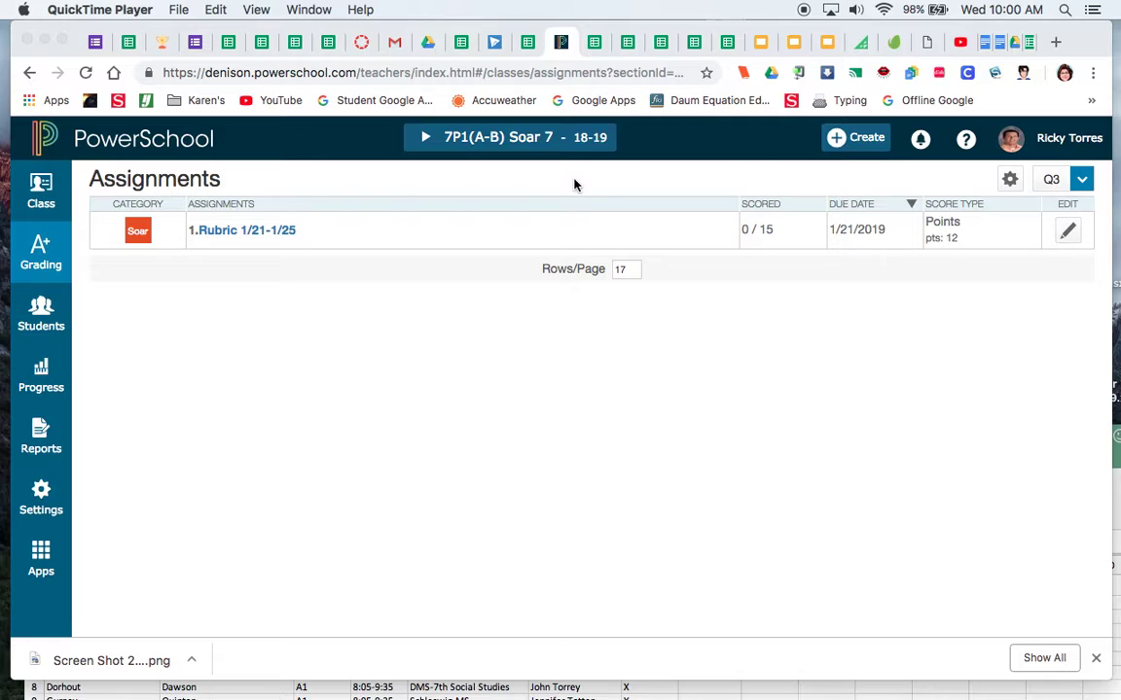
# Review the grading categories for the Soar 7 class, including Soar Assessments, and return to the assignment list
pyautogui.click(40, 251)
pyautogui.click(40, 251)
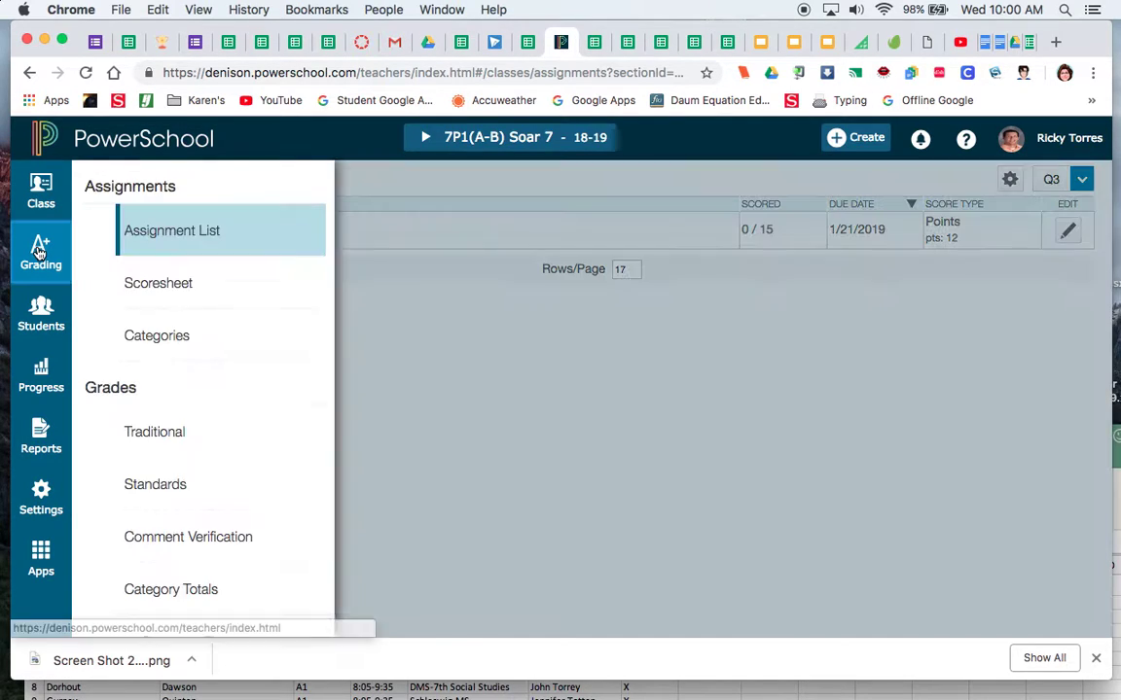
pyautogui.click(183, 335)
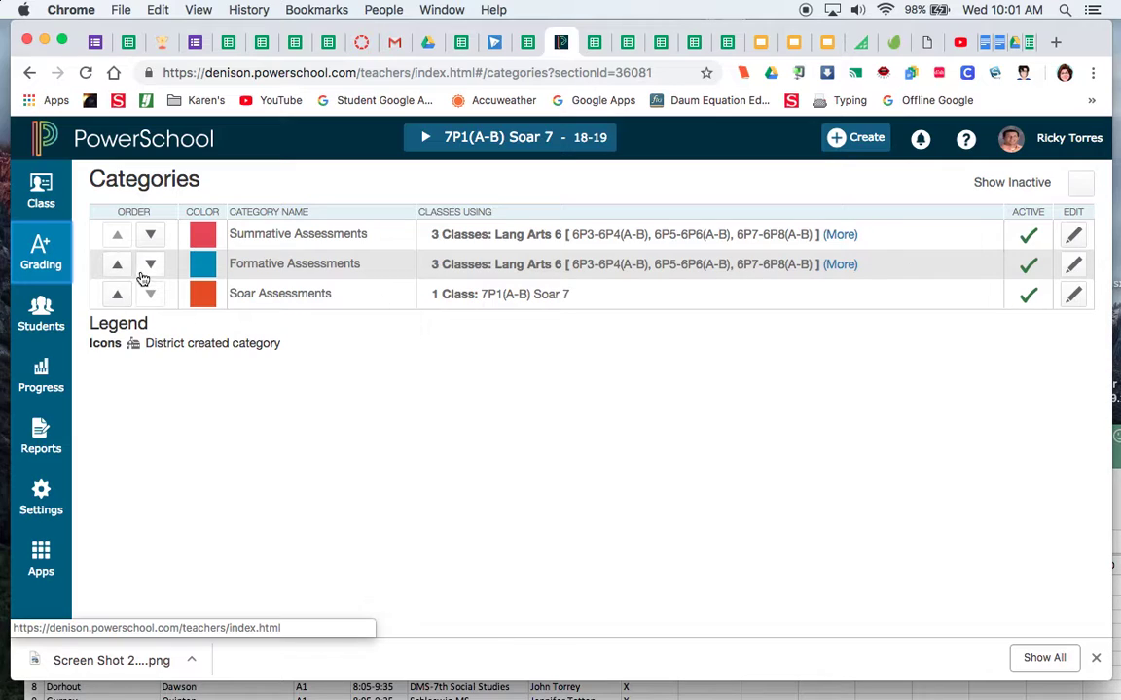
pyautogui.click(44, 248)
pyautogui.click(160, 232)
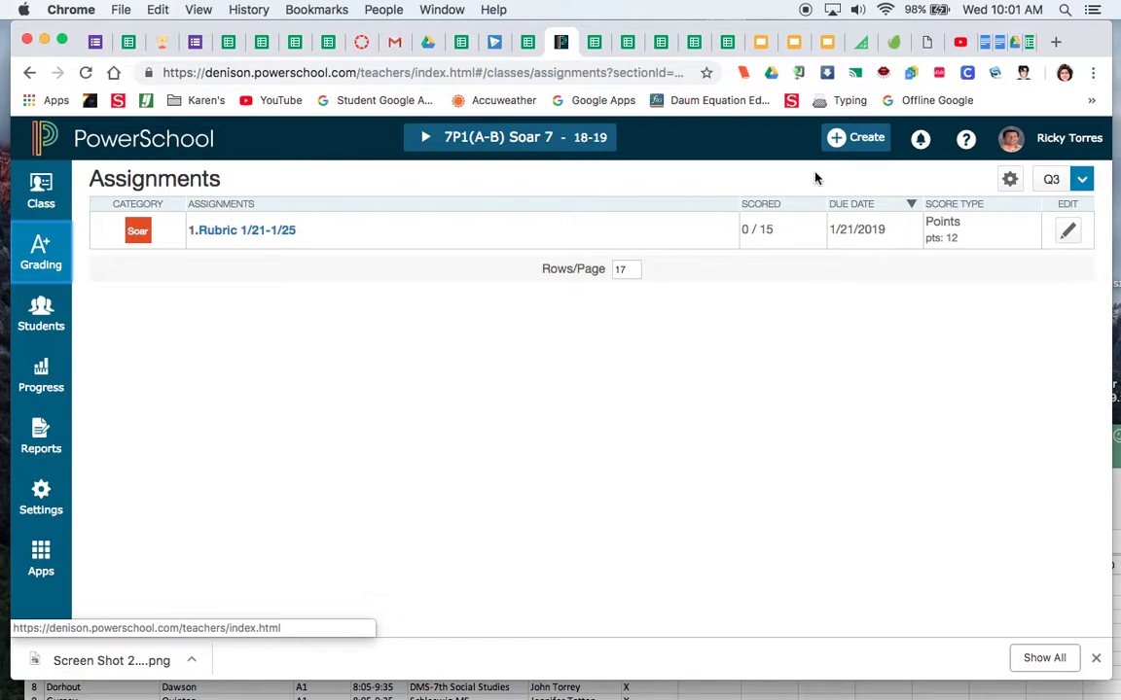
pyautogui.click(839, 142)
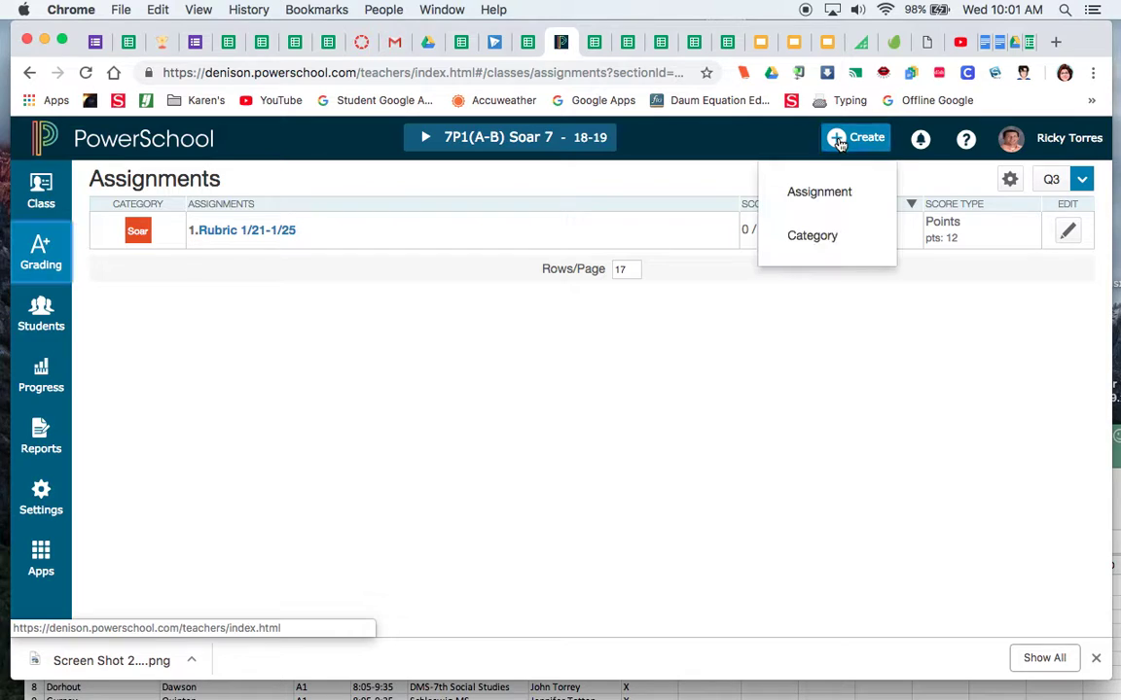
pyautogui.click(826, 193)
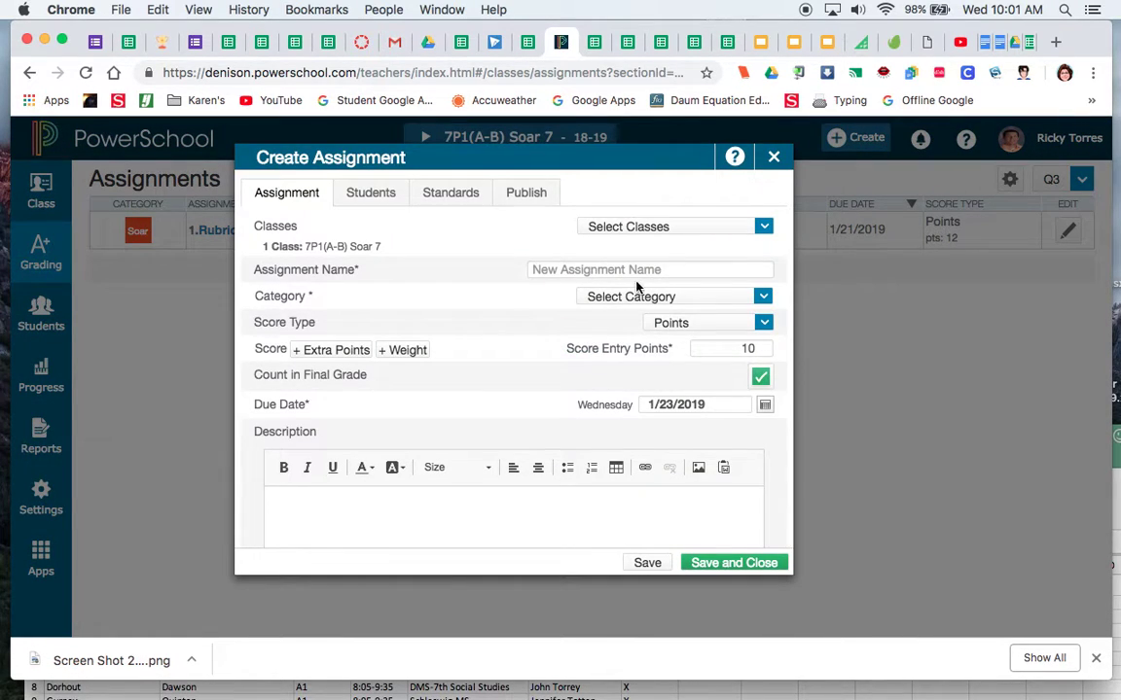
pyautogui.write('Rubric')
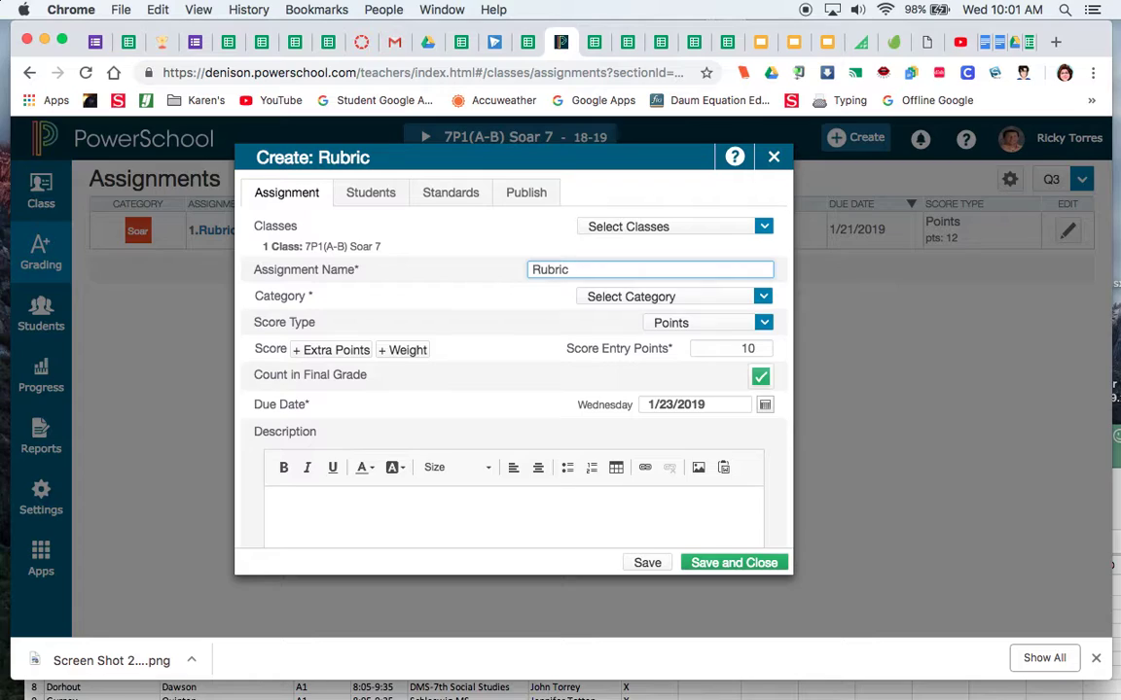
pyautogui.write('1/28-2/8')
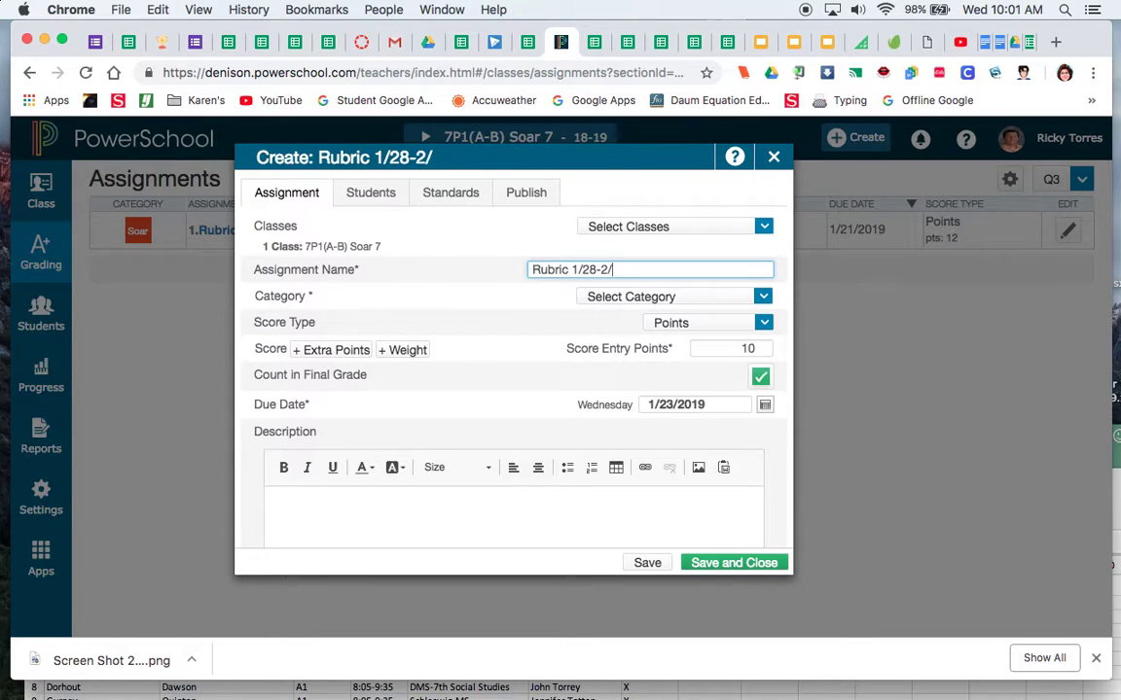
pyautogui.click(730, 299)
pyautogui.click(738, 323)
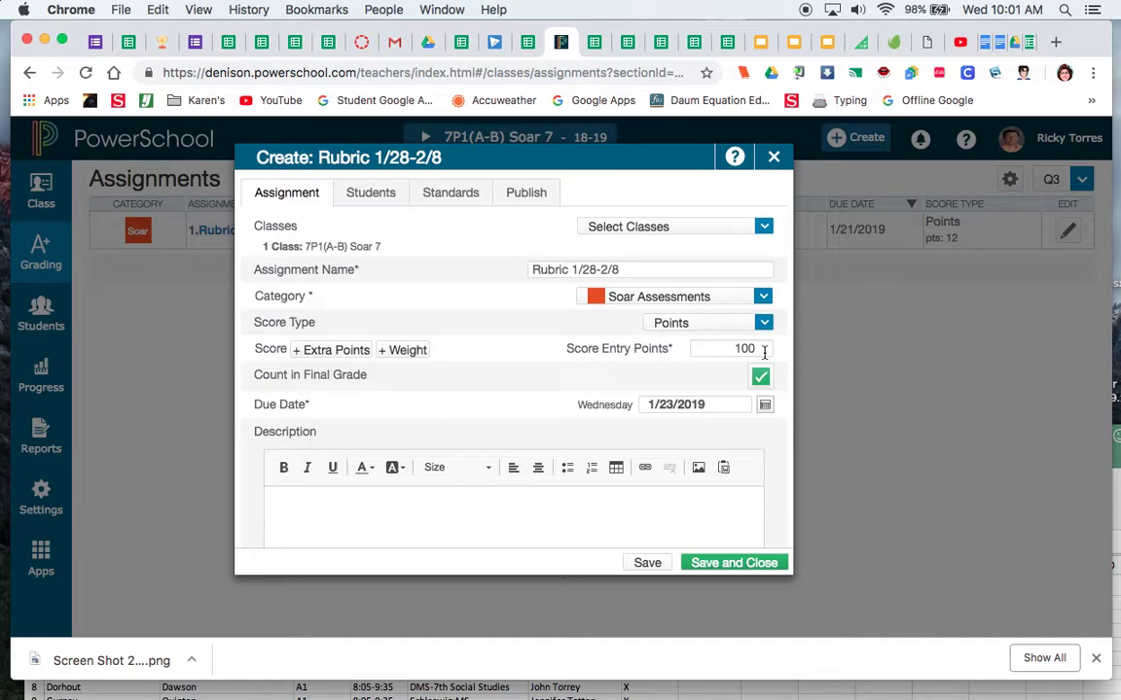
pyautogui.click(720, 350)
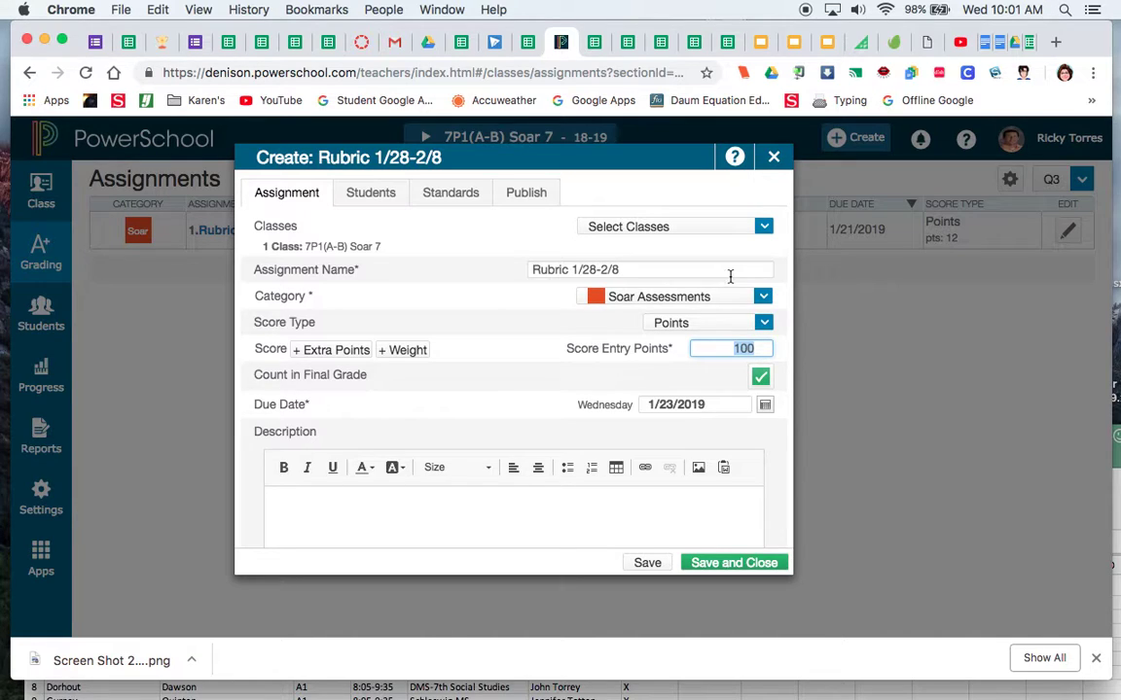
pyautogui.press('BackSpace')
pyautogui.write('12')
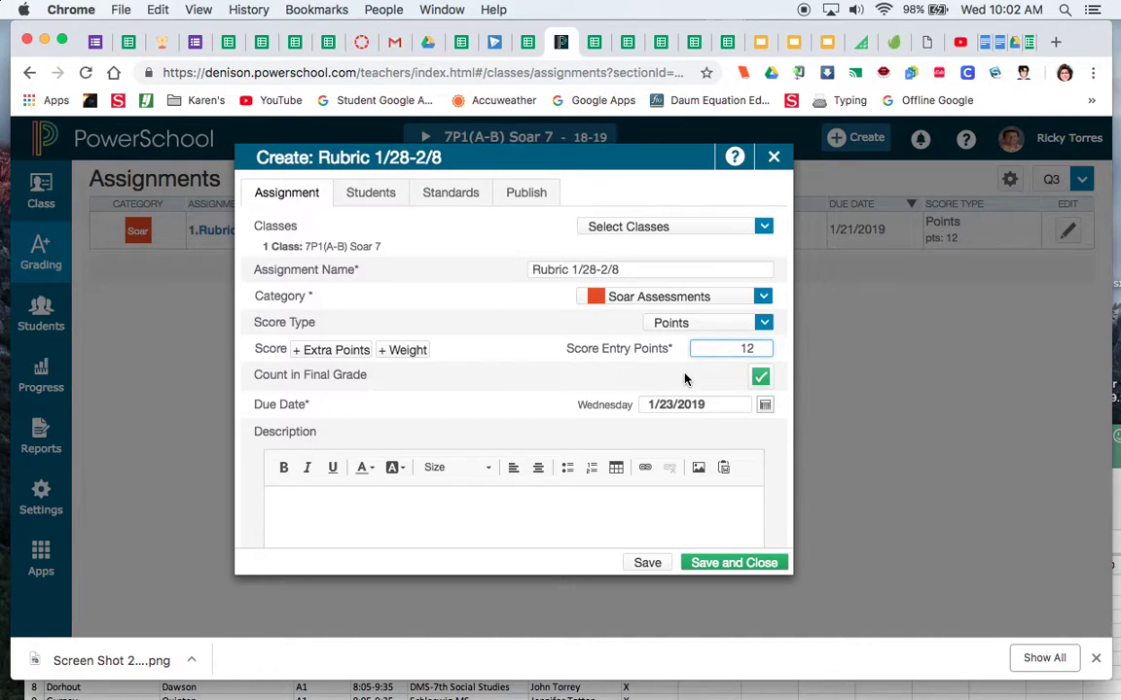
pyautogui.click(686, 377)
pyautogui.click(774, 156)
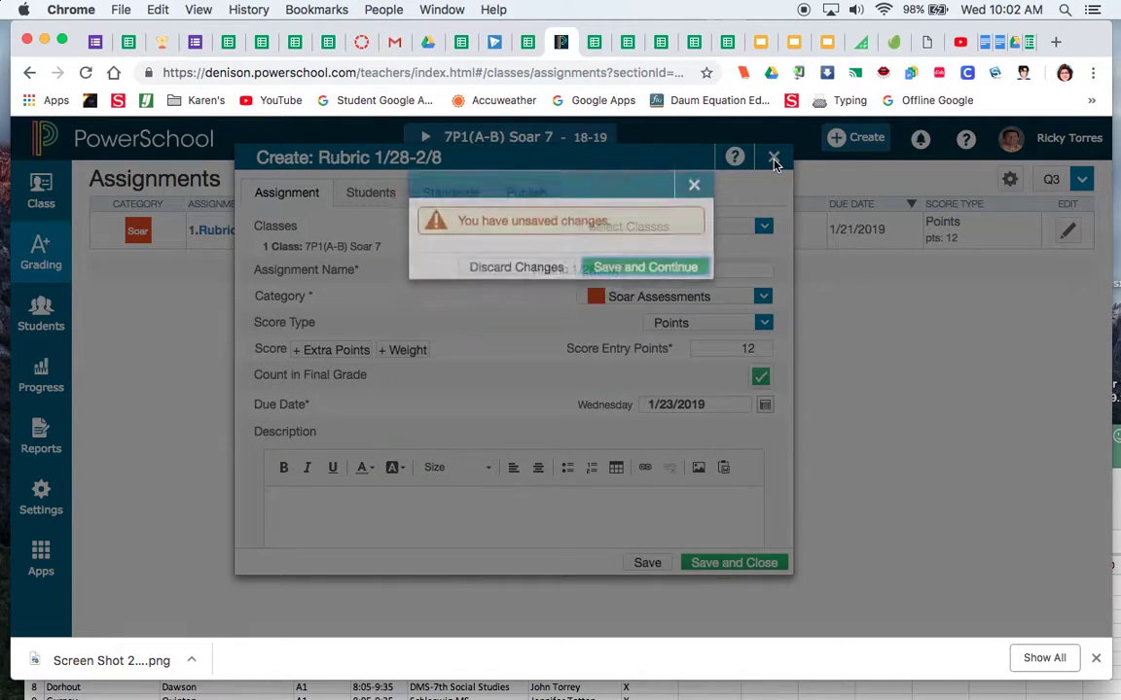
pyautogui.click(530, 282)
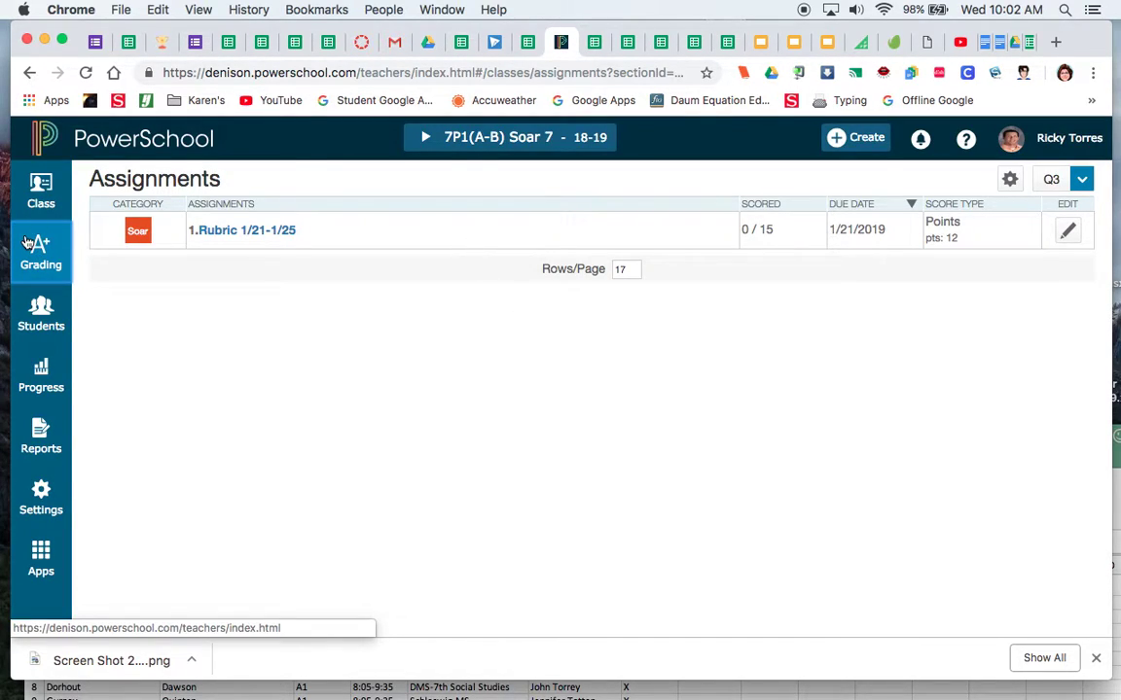
# Set the Soar Assessments category's default score entry points to 12 and save the category
pyautogui.click(30, 233)
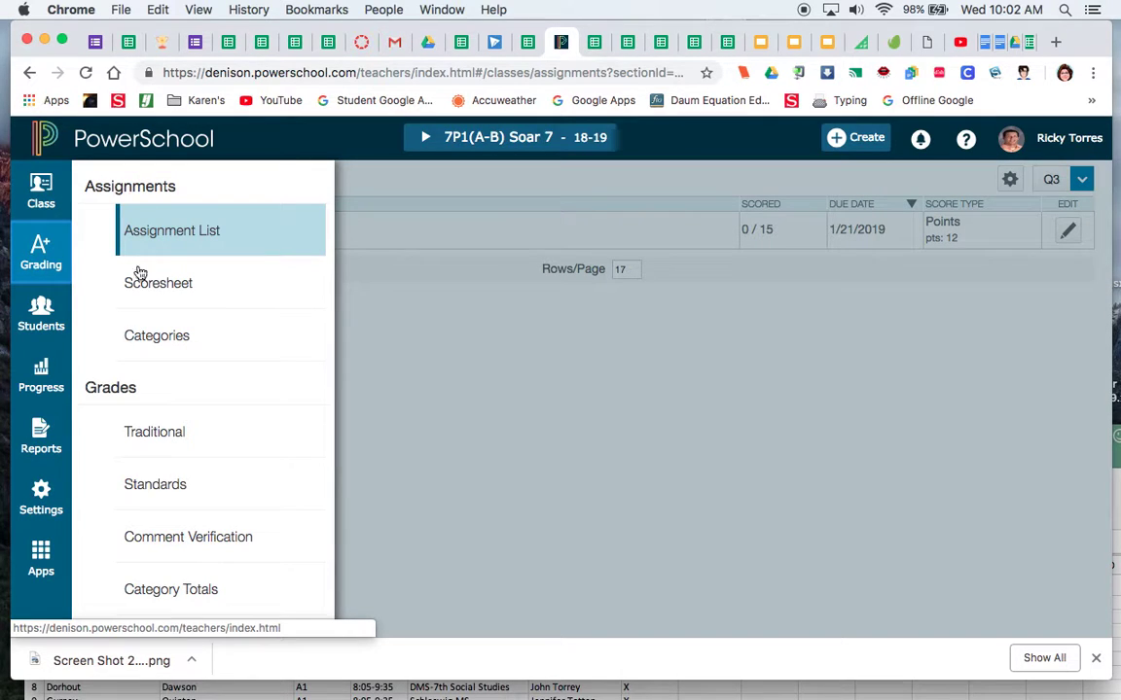
pyautogui.click(163, 332)
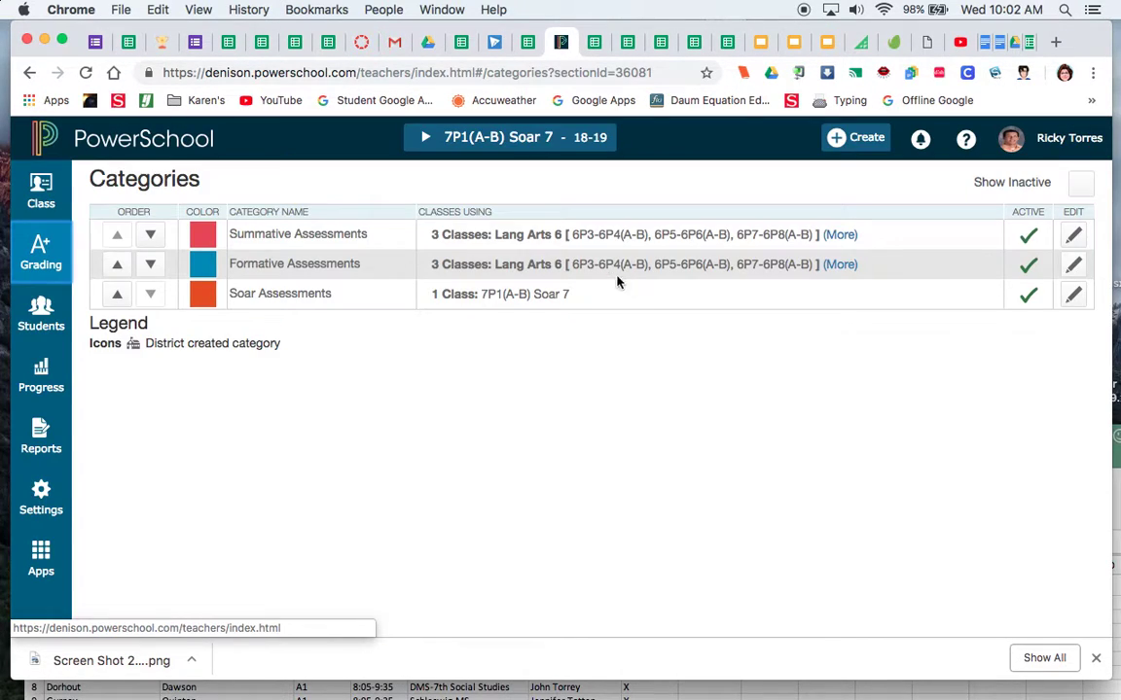
pyautogui.click(1072, 296)
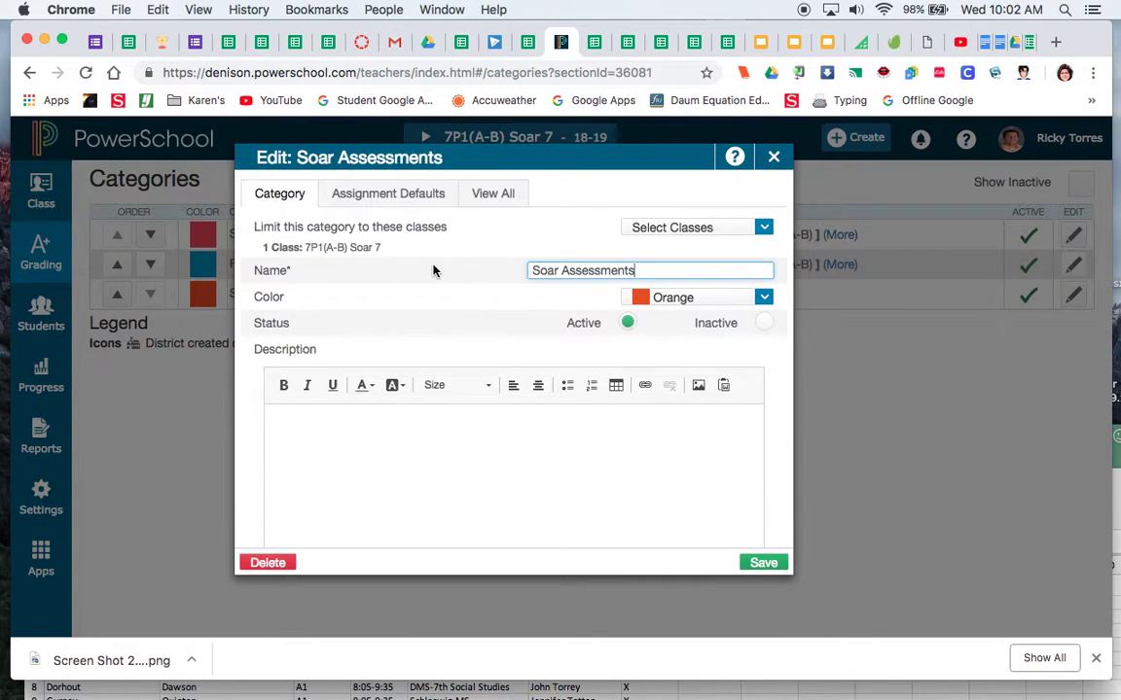
pyautogui.click(413, 205)
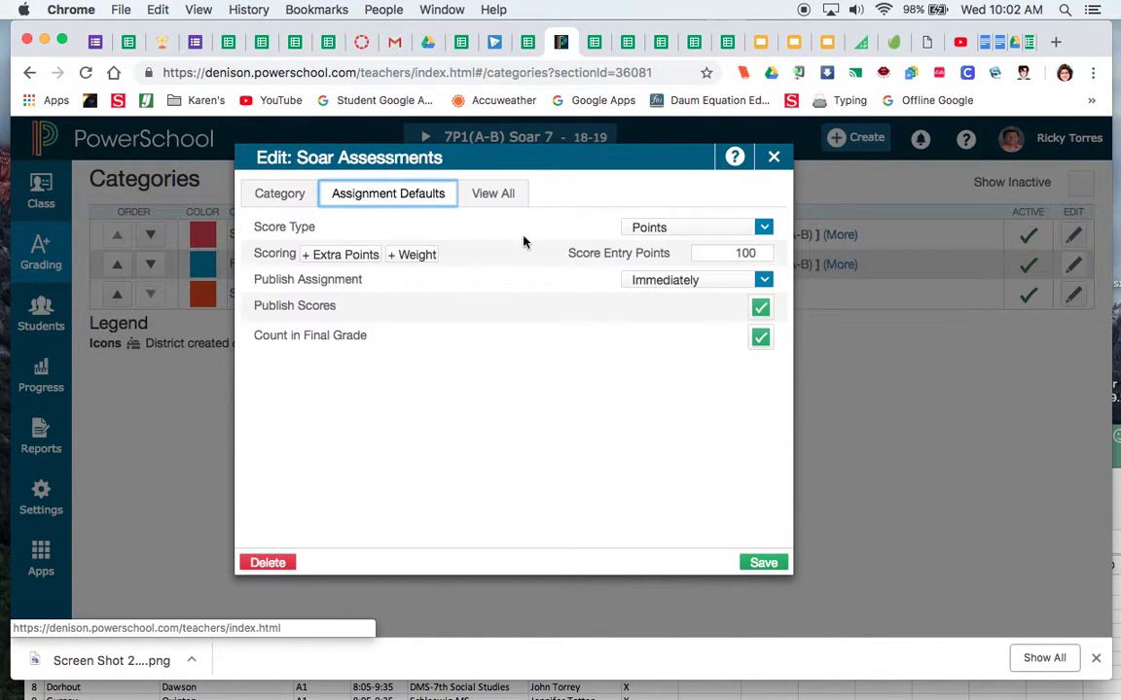
pyautogui.click(738, 254)
pyautogui.moveTo(737, 254); pyautogui.dragTo(765, 251)
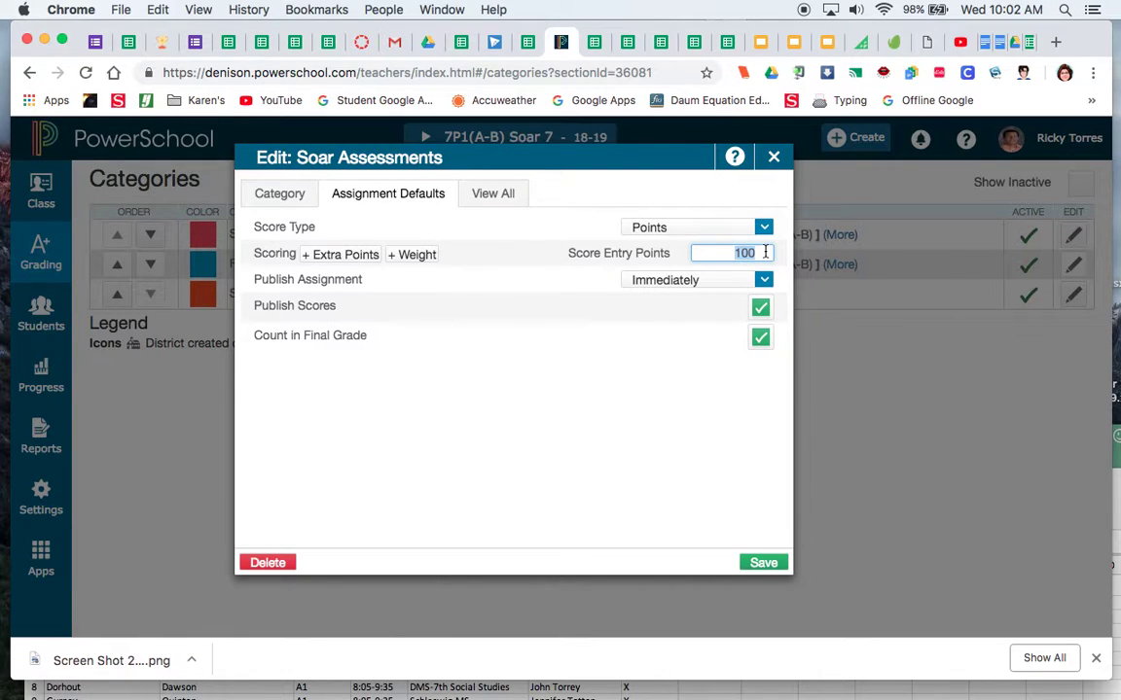
pyautogui.write('12')
pyautogui.click(763, 565)
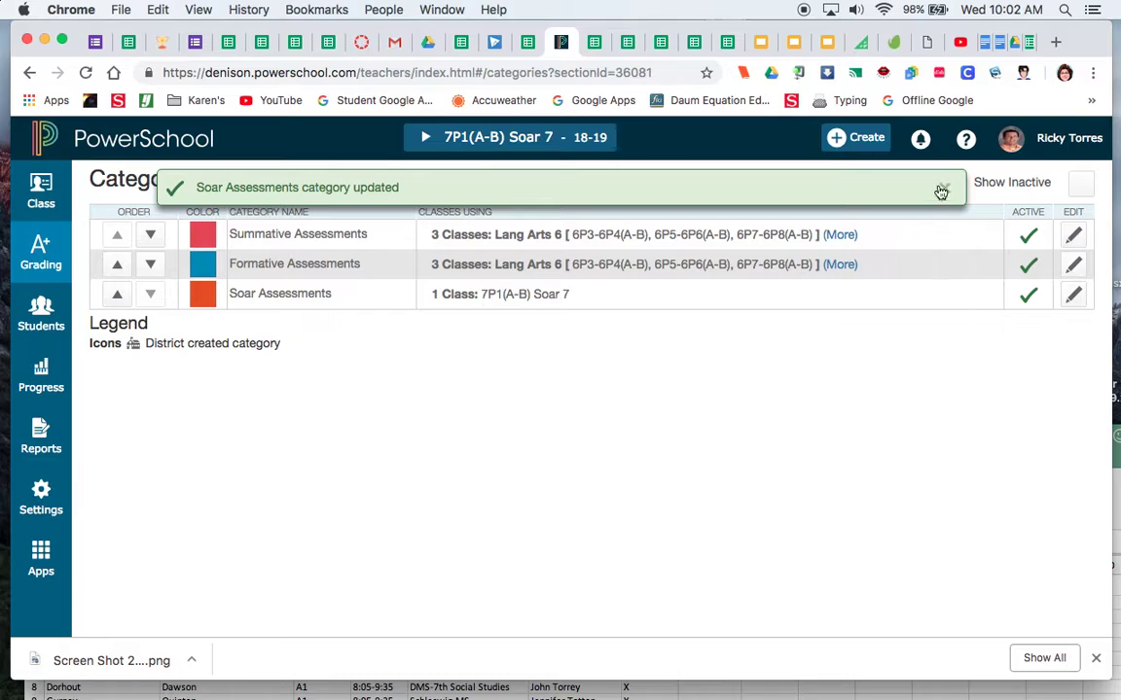
pyautogui.click(941, 192)
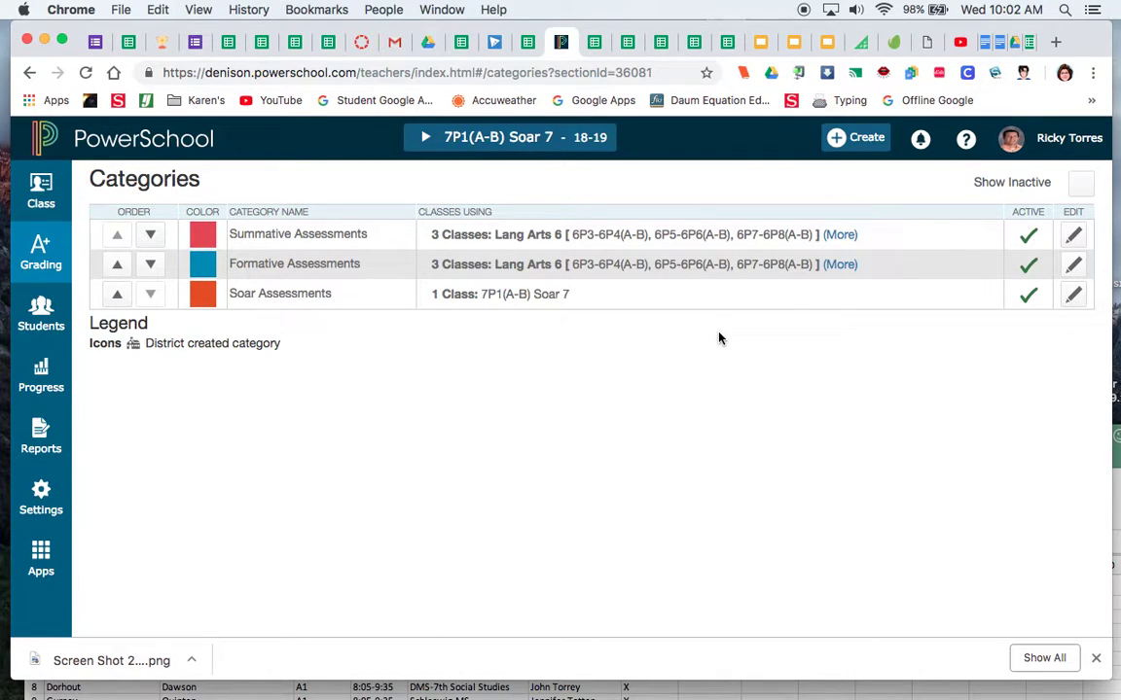
# Check which classes the Soar Assessments category is limited to, leaving the category without making changes
pyautogui.click(1073, 305)
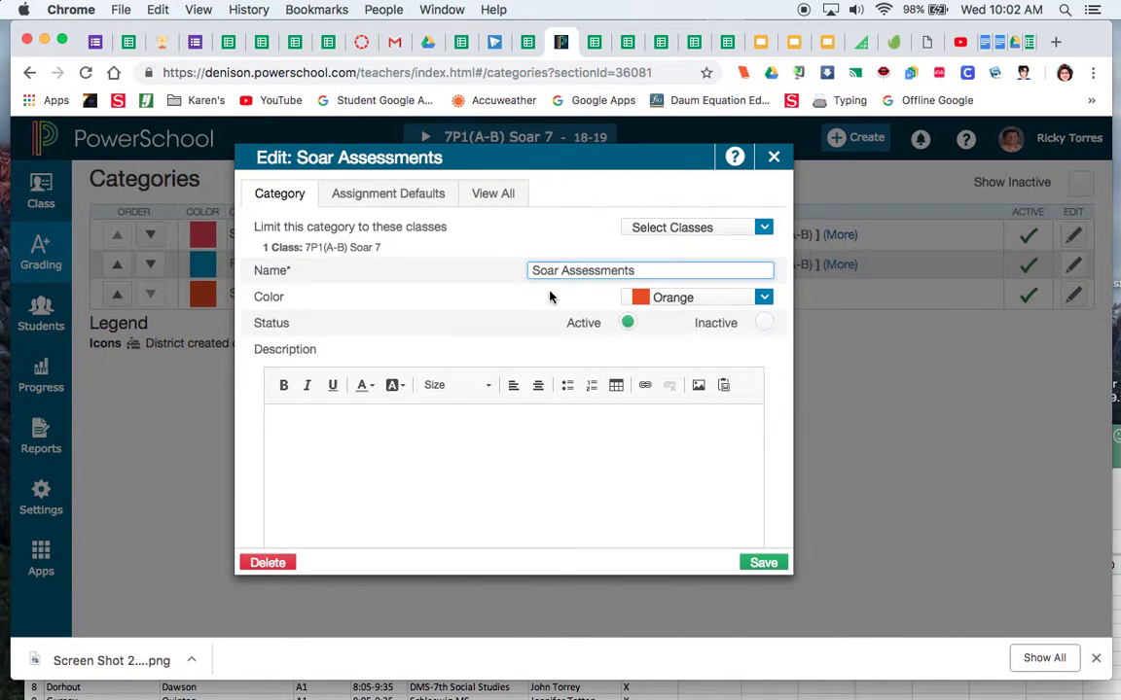
pyautogui.click(765, 227)
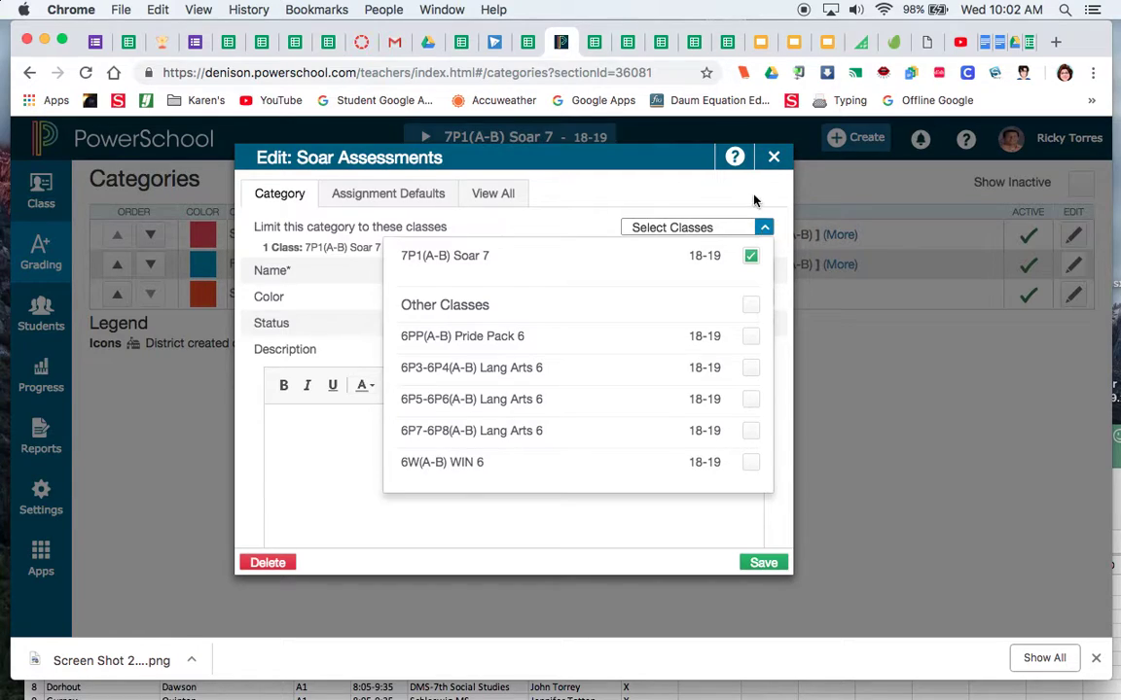
pyautogui.click(750, 199)
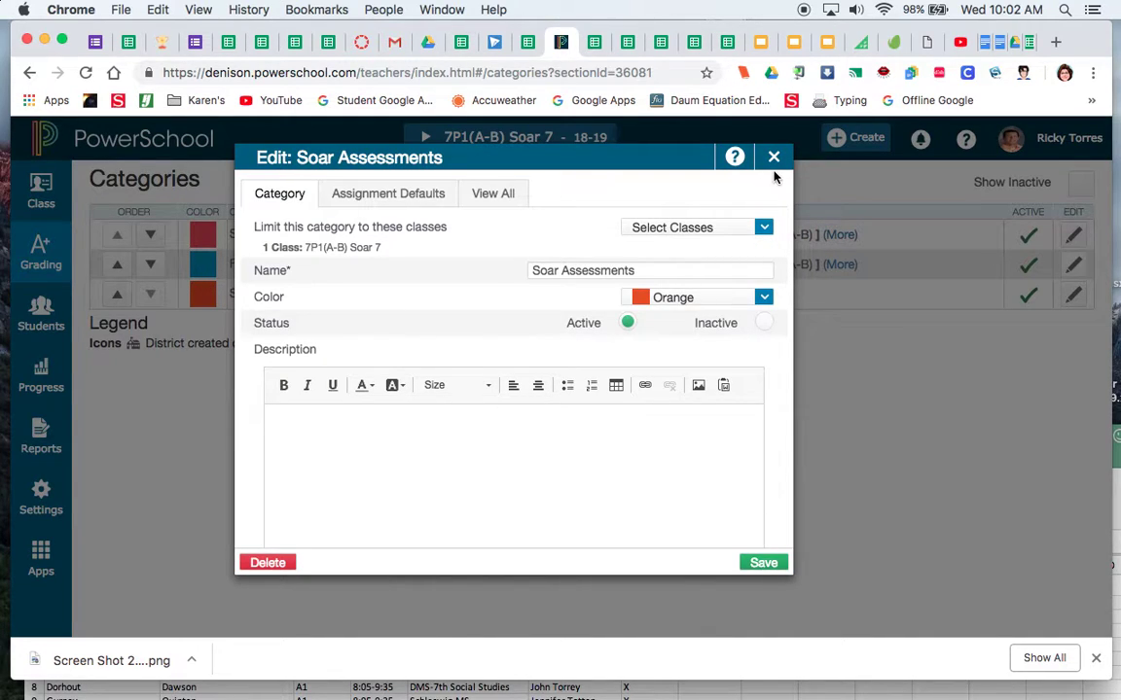
pyautogui.click(778, 163)
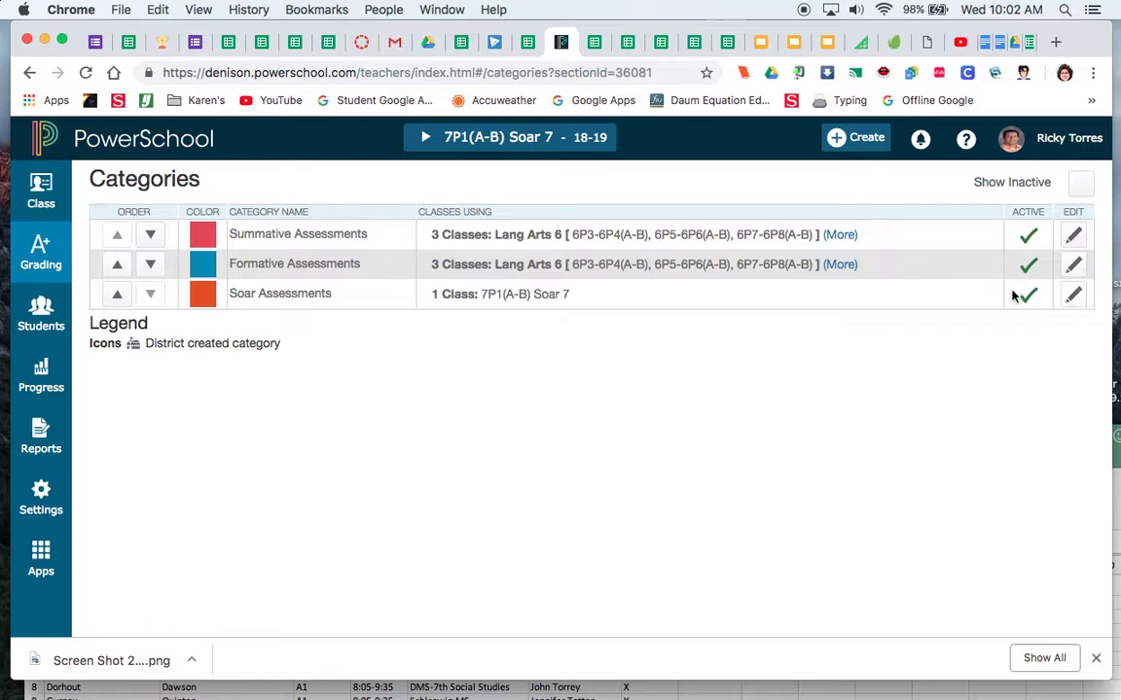
# Start a new assignment from the assignment list, named "Rubric 1/28-2/8", in the Soar Assessments category
pyautogui.click(42, 237)
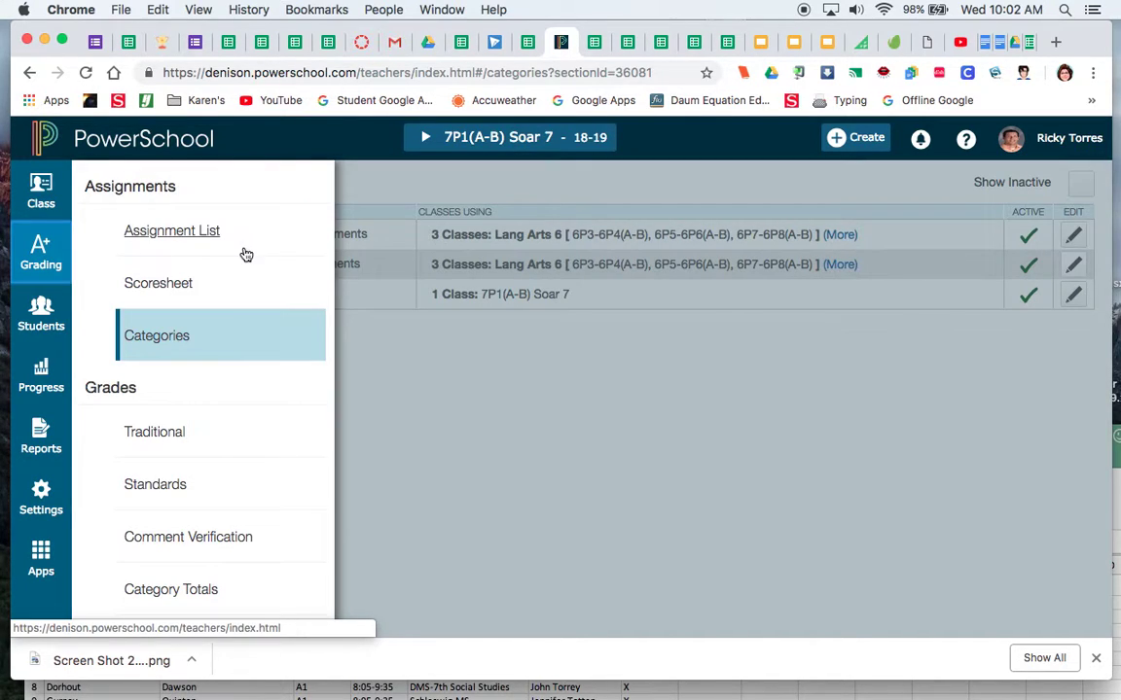
pyautogui.click(223, 238)
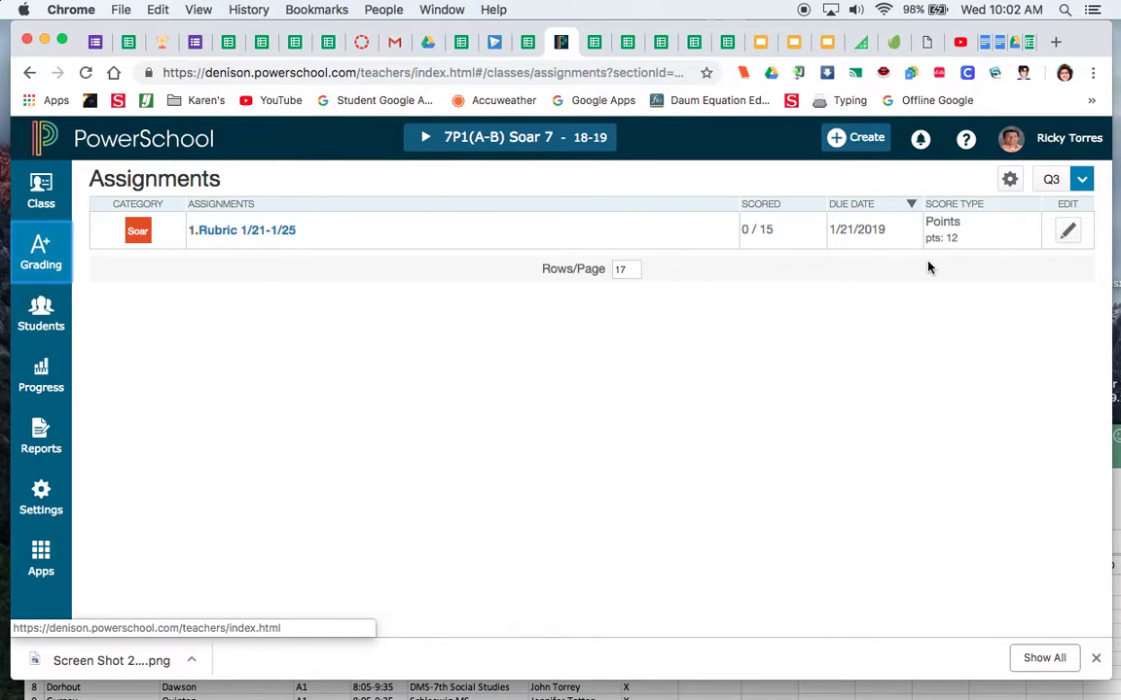
pyautogui.click(855, 140)
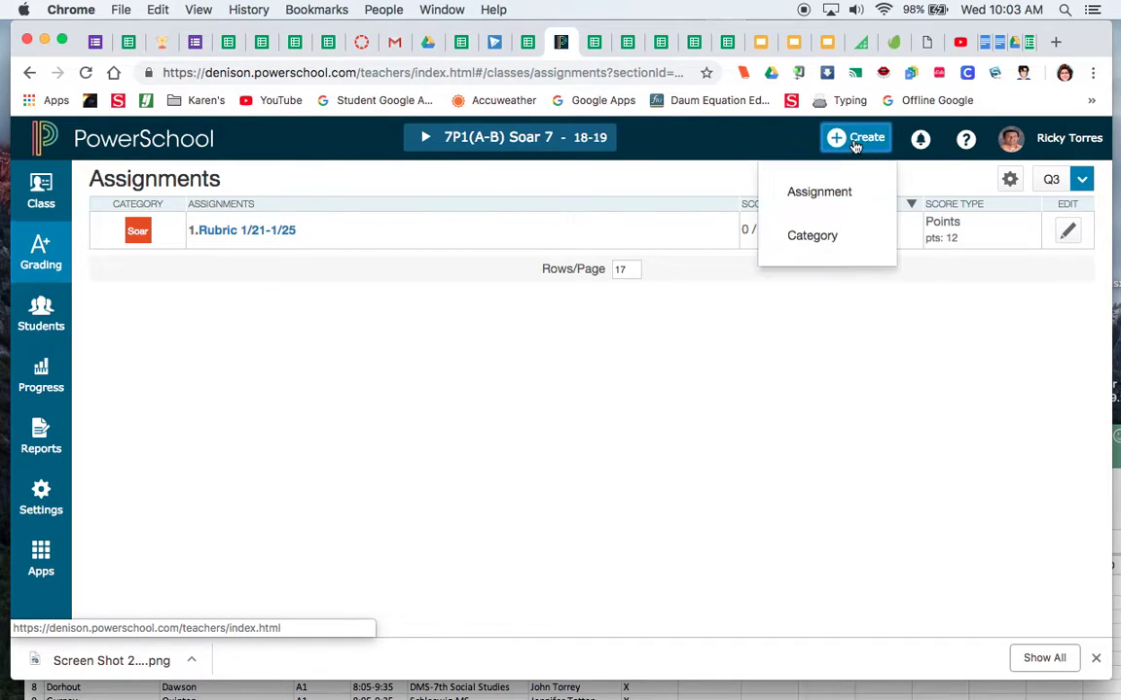
pyautogui.click(823, 194)
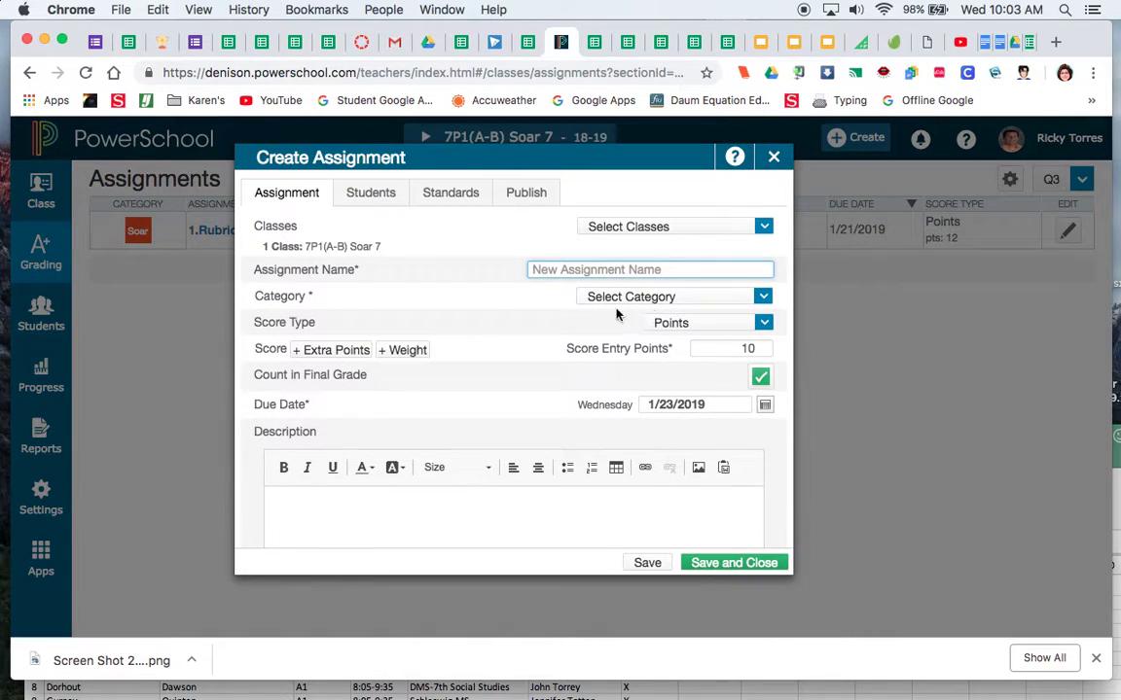
pyautogui.write('Ru')
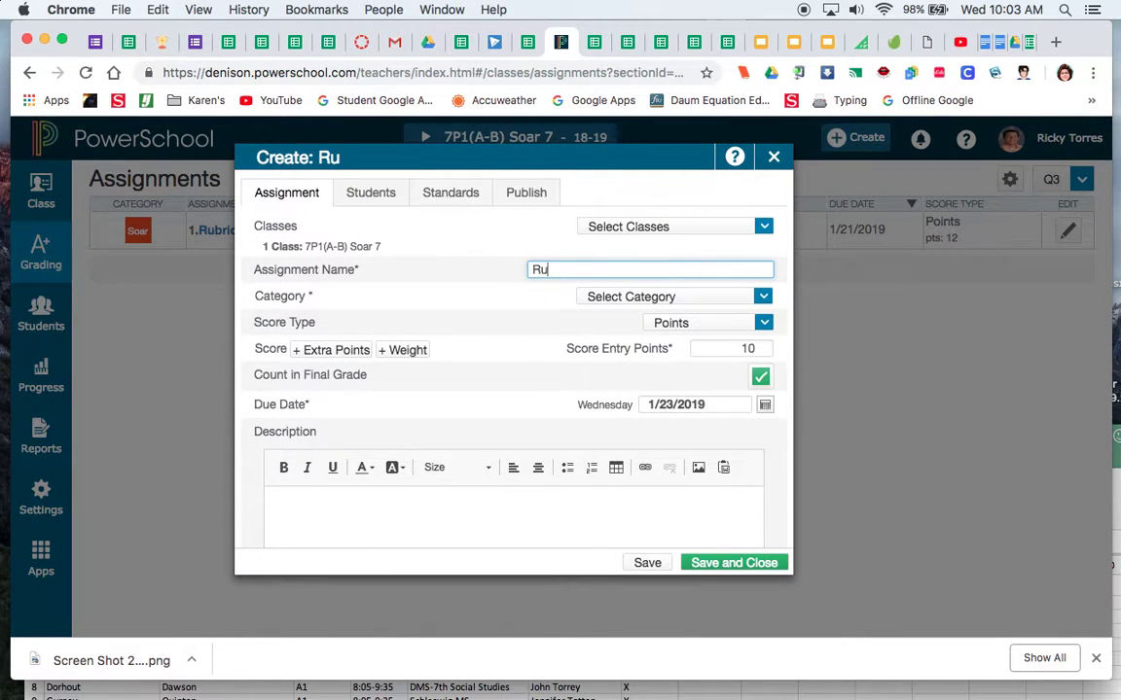
pyautogui.write('bric 1/28-2/8')
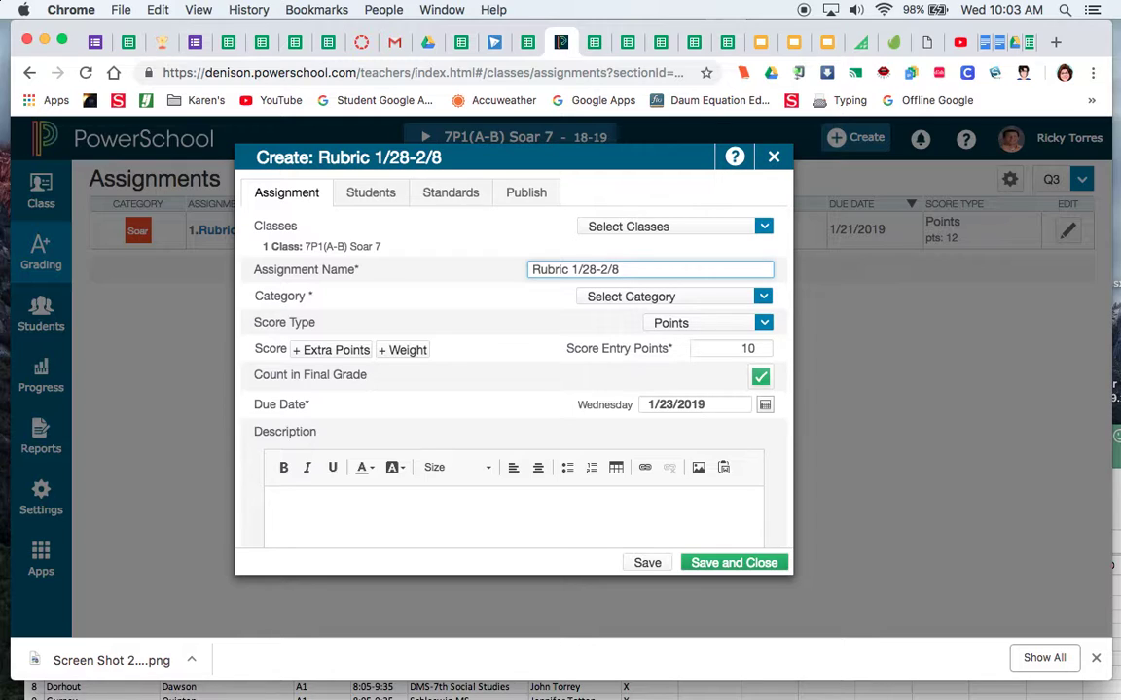
pyautogui.click(755, 301)
pyautogui.click(723, 322)
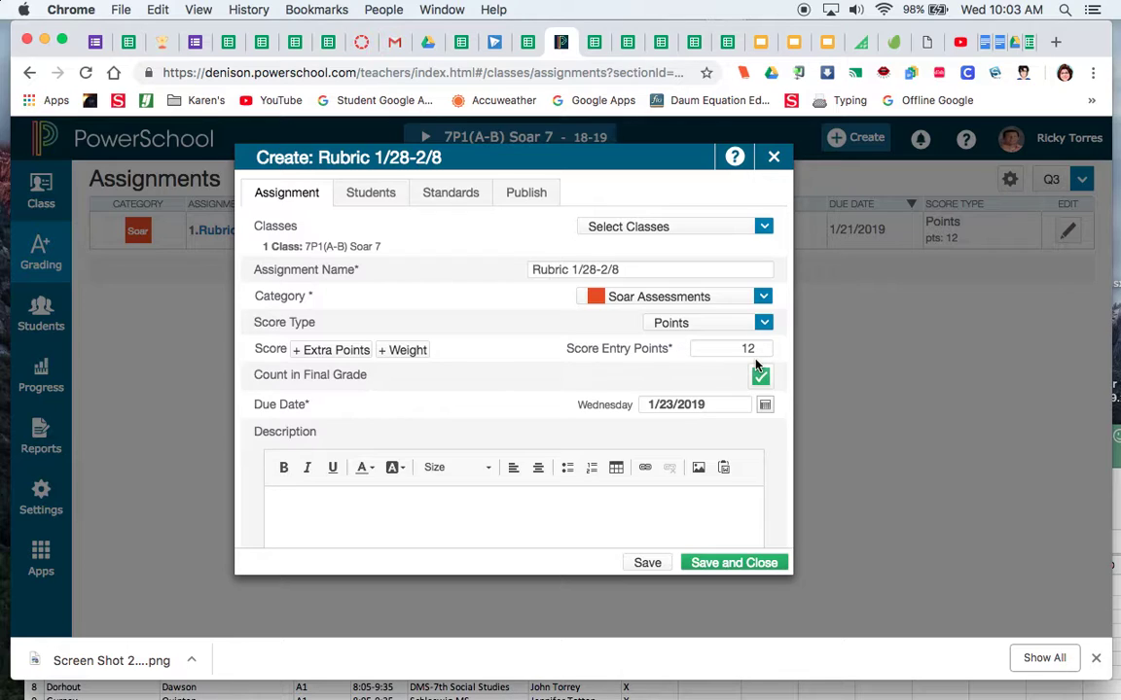
# Set the new assignment's due date to 2/8/2019
pyautogui.click(765, 404)
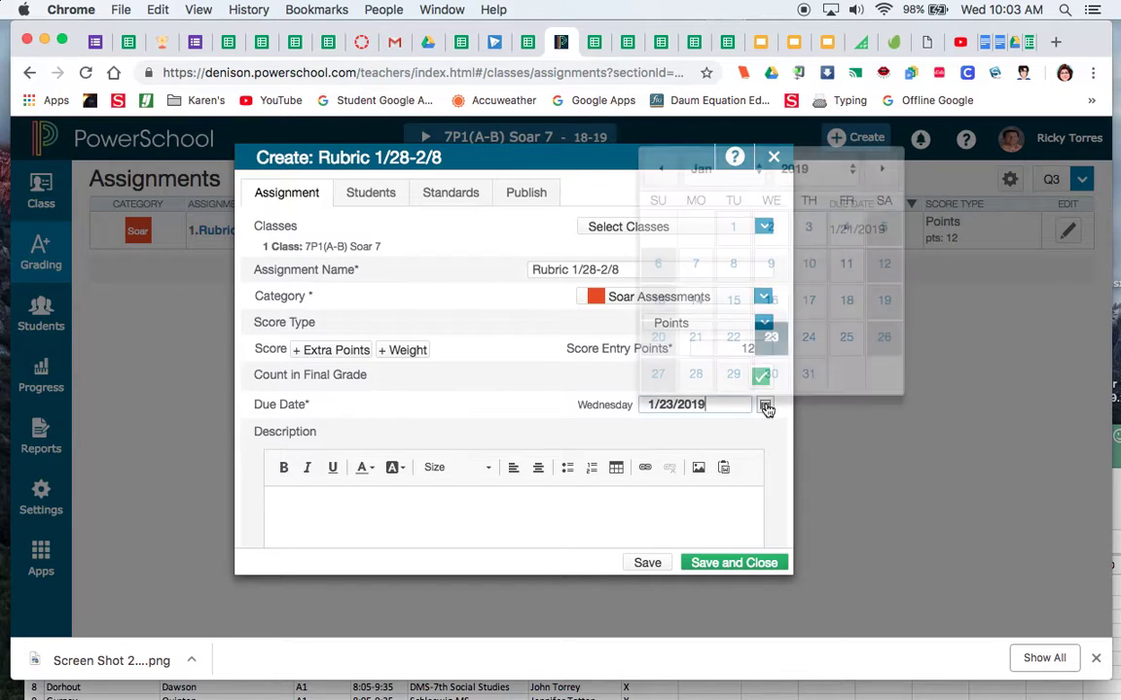
pyautogui.click(883, 171)
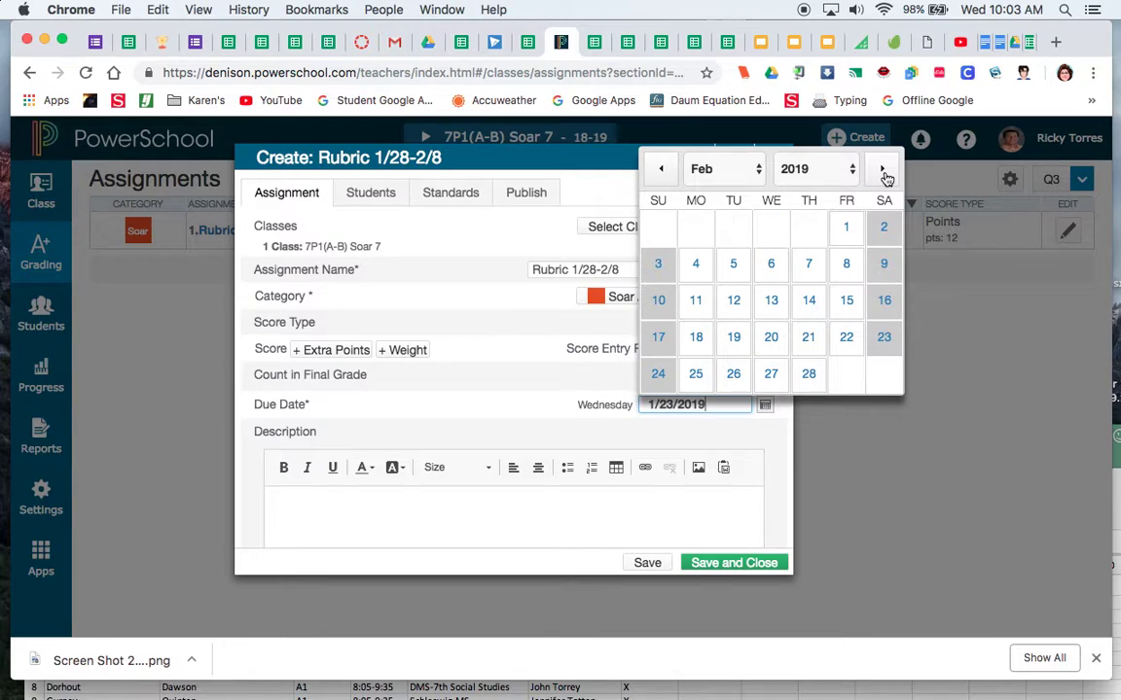
pyautogui.click(845, 264)
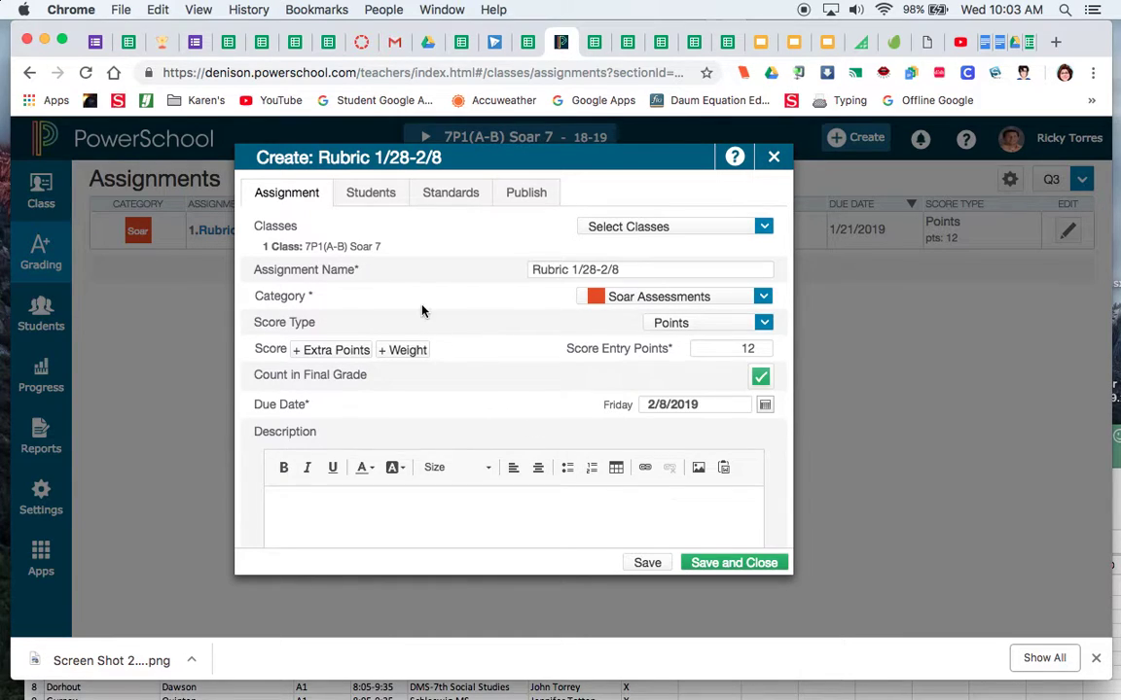
# Attach the Fluency, Comprehension and Vocabulary standards to the assignment, then save it and dismiss the notice
pyautogui.click(449, 195)
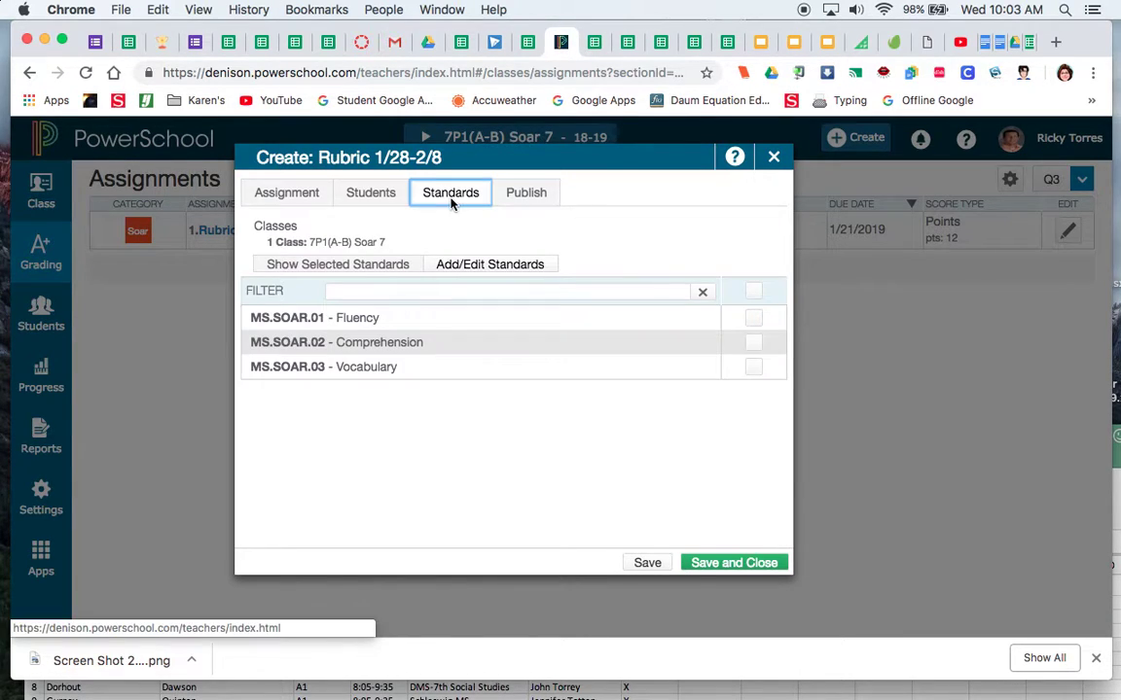
pyautogui.click(755, 320)
pyautogui.click(756, 343)
pyautogui.click(755, 368)
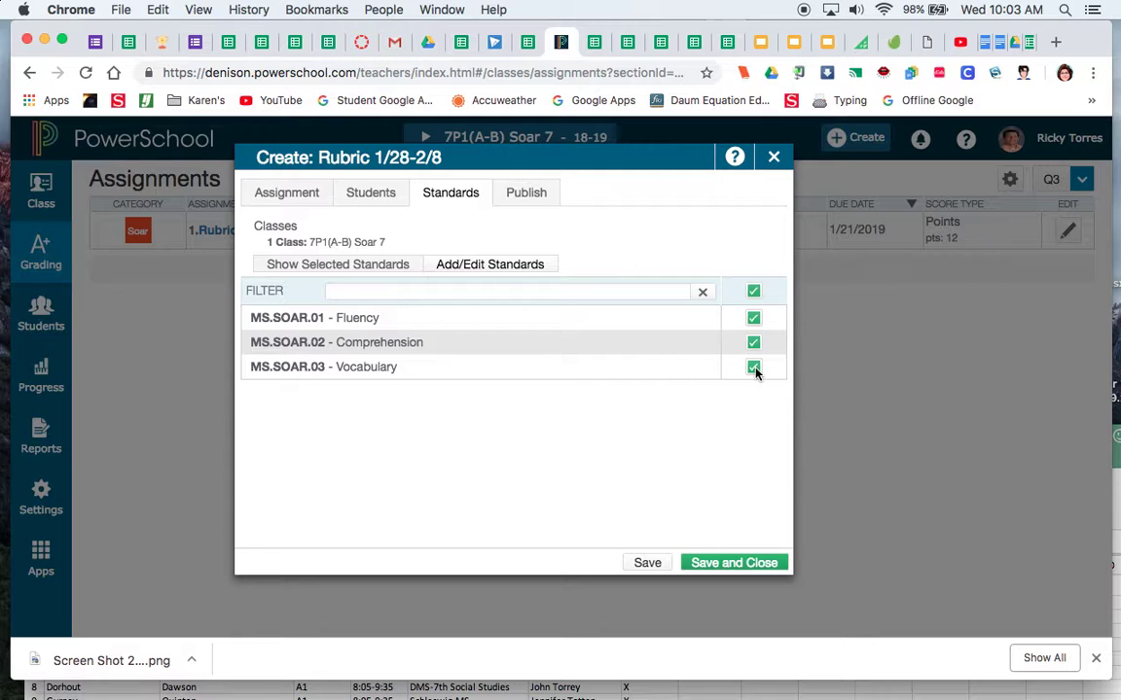
pyautogui.click(734, 566)
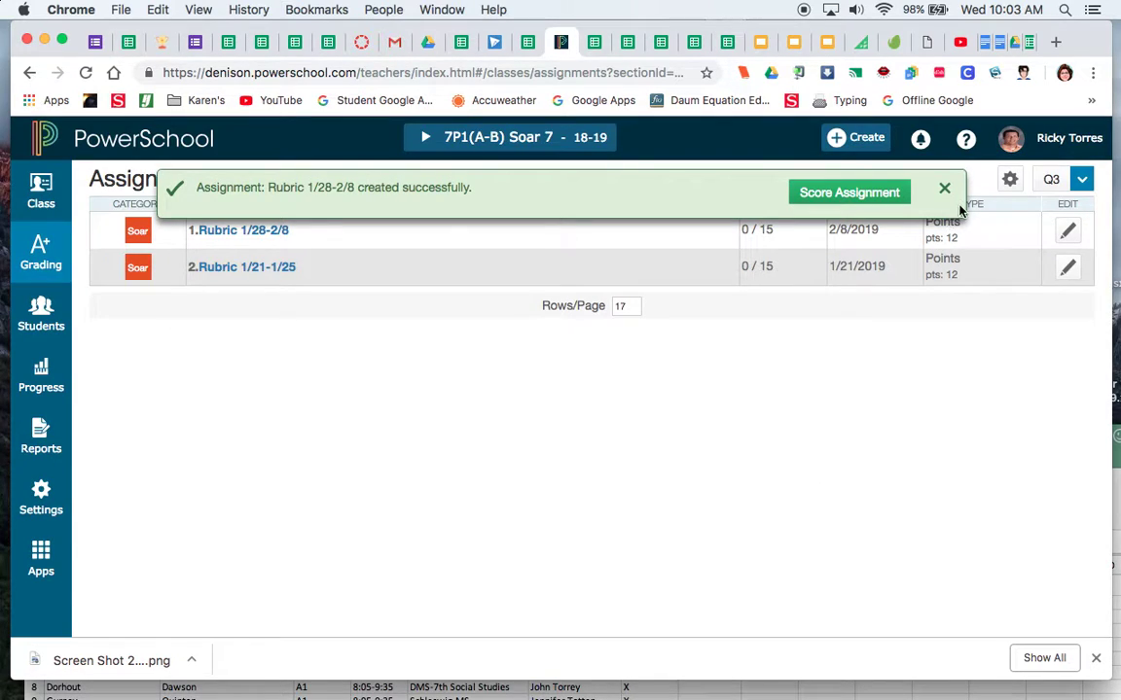
pyautogui.click(945, 194)
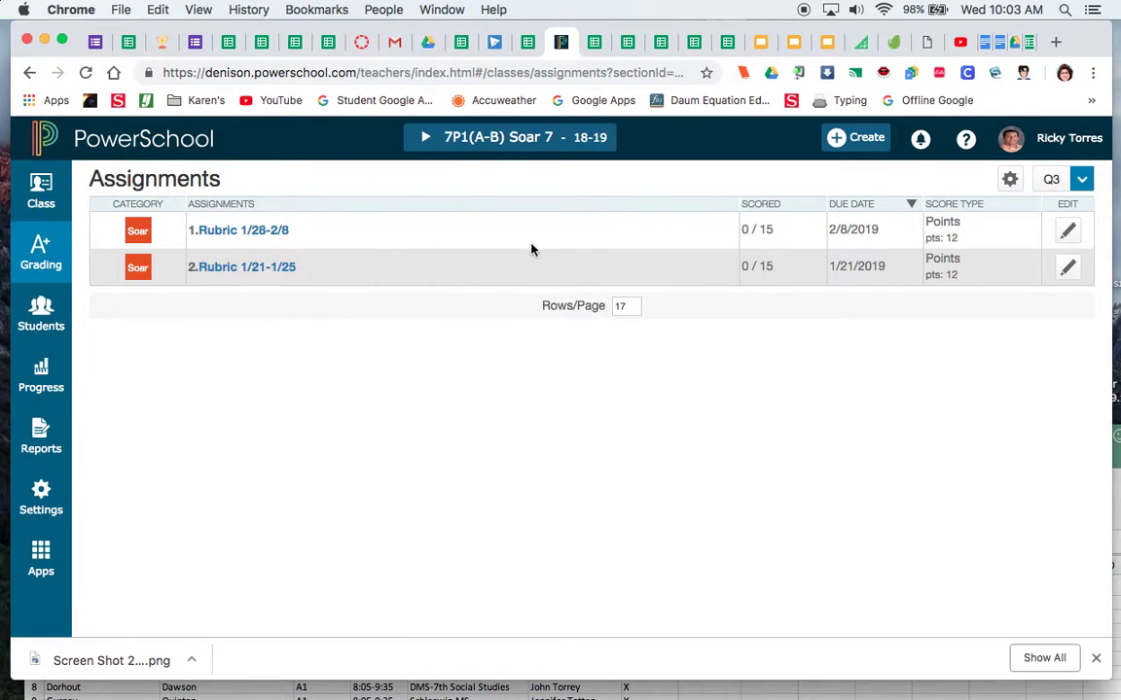
# Sort the assignment list by due date with the earliest assignment first
pyautogui.click(911, 207)
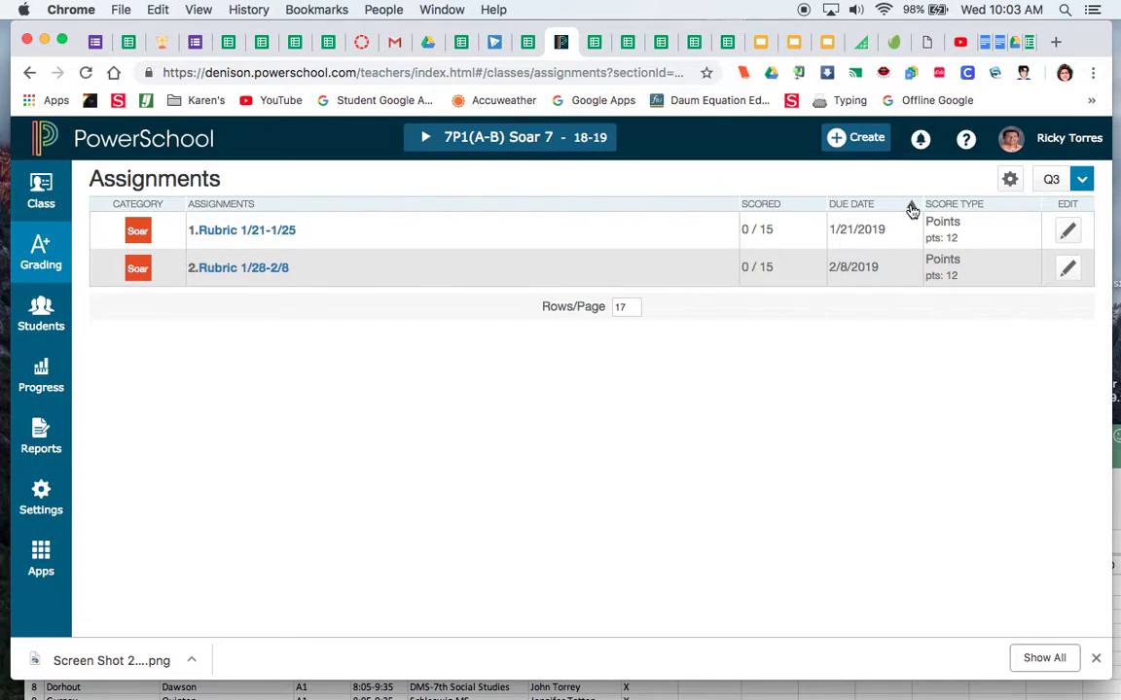
pyautogui.click(912, 208)
pyautogui.click(912, 208)
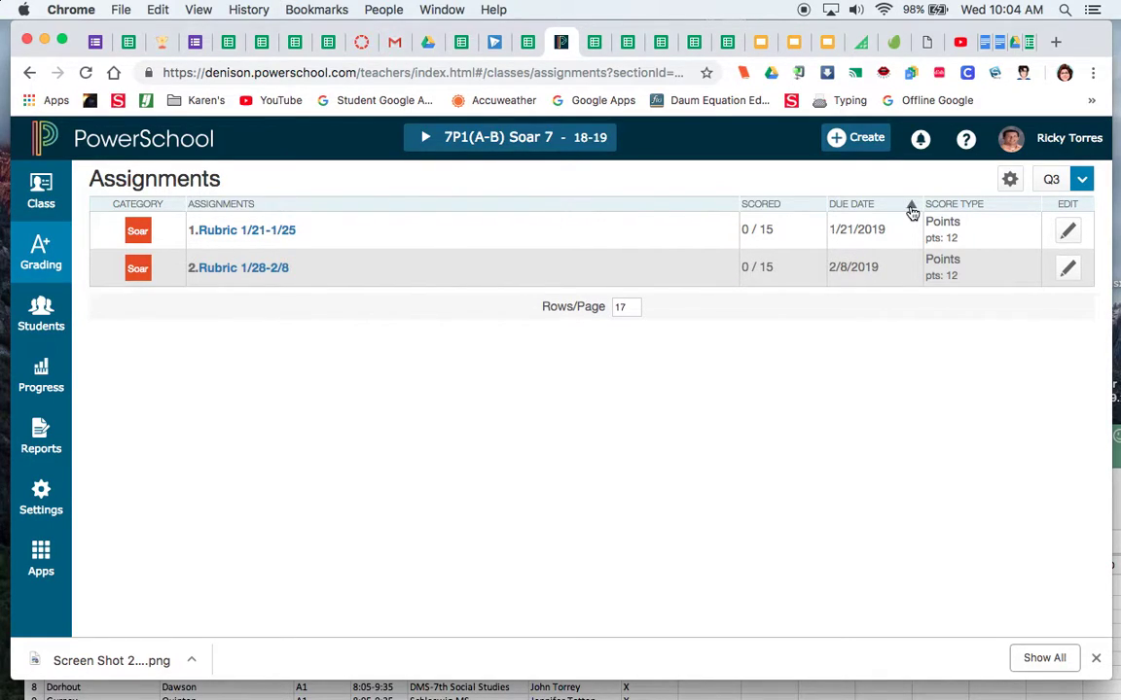